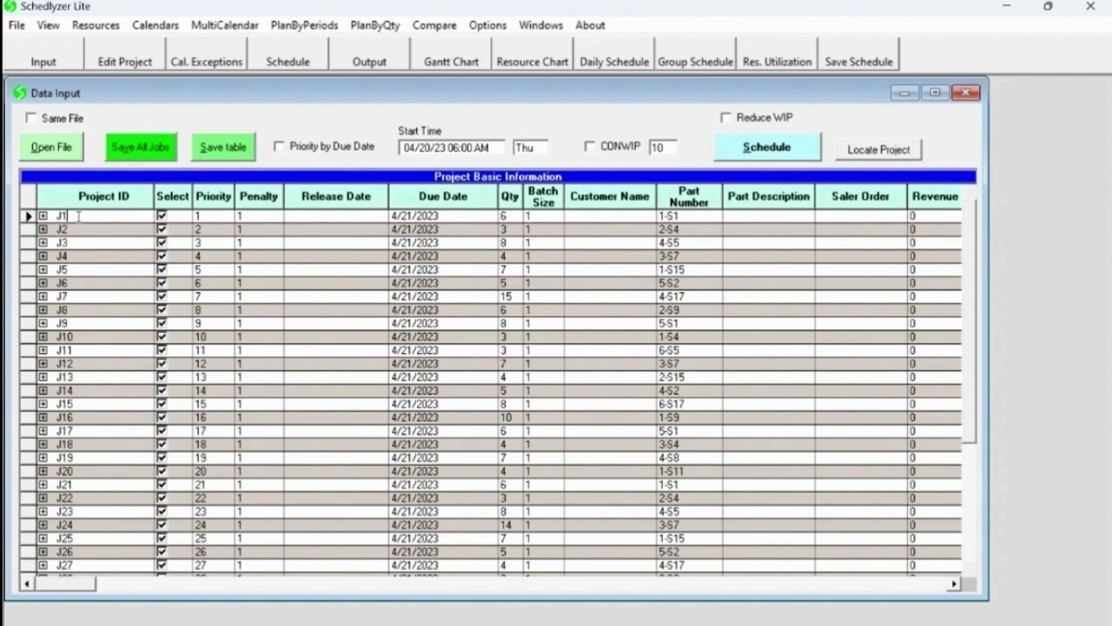
# Step: Open project J1 for editing and inspect the resources in the Gr-Machines and Gr-Operators groups required by its Loading task
pyautogui.click(124, 59)
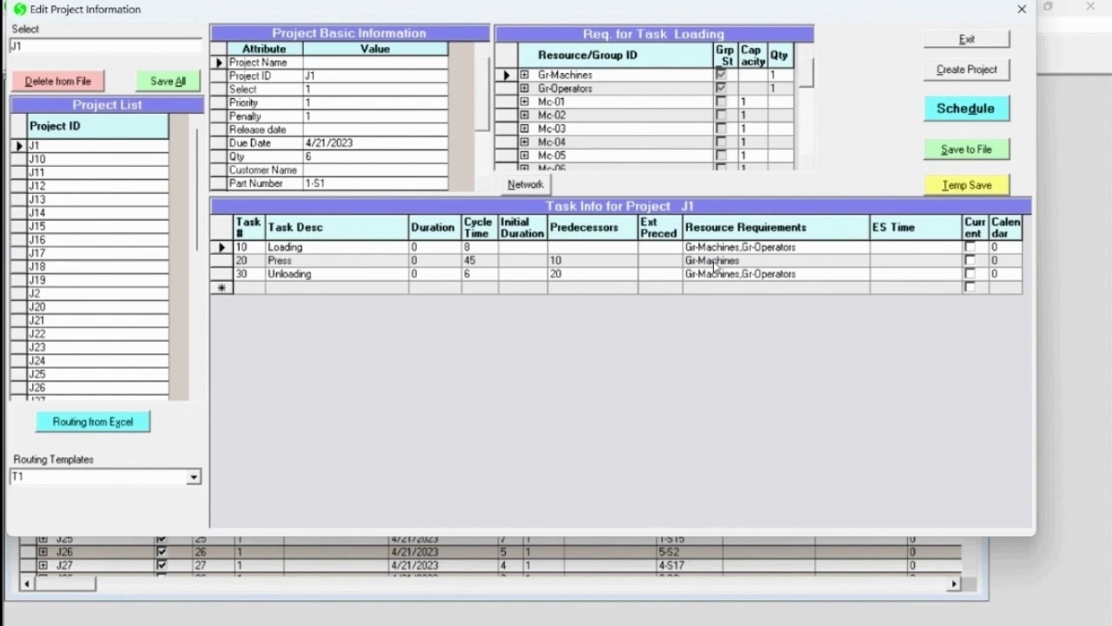
pyautogui.click(524, 76)
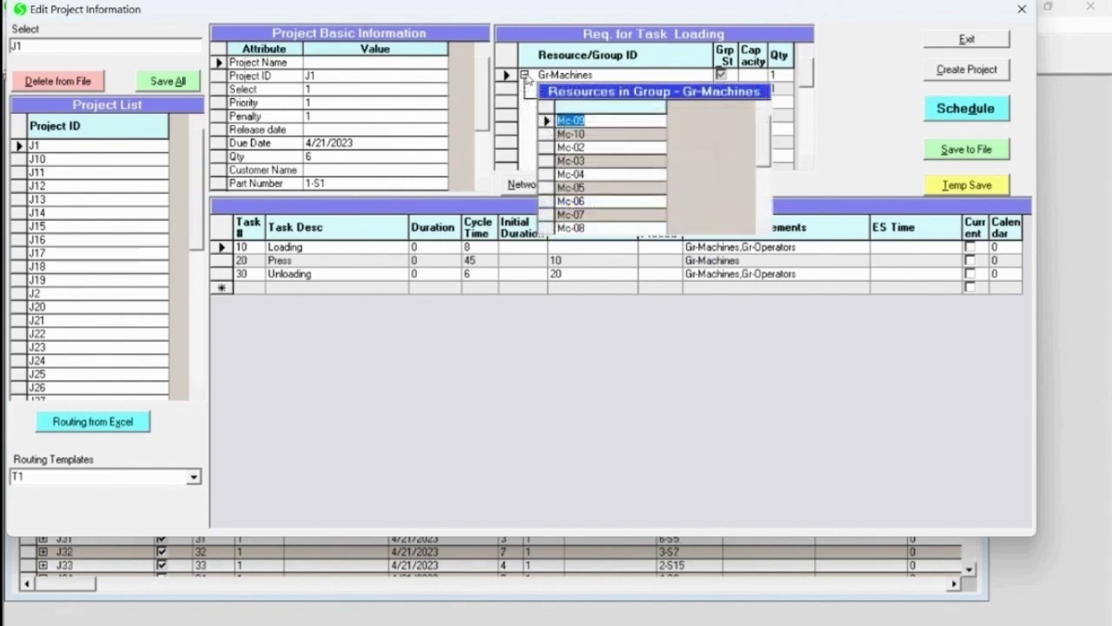
pyautogui.click(525, 76)
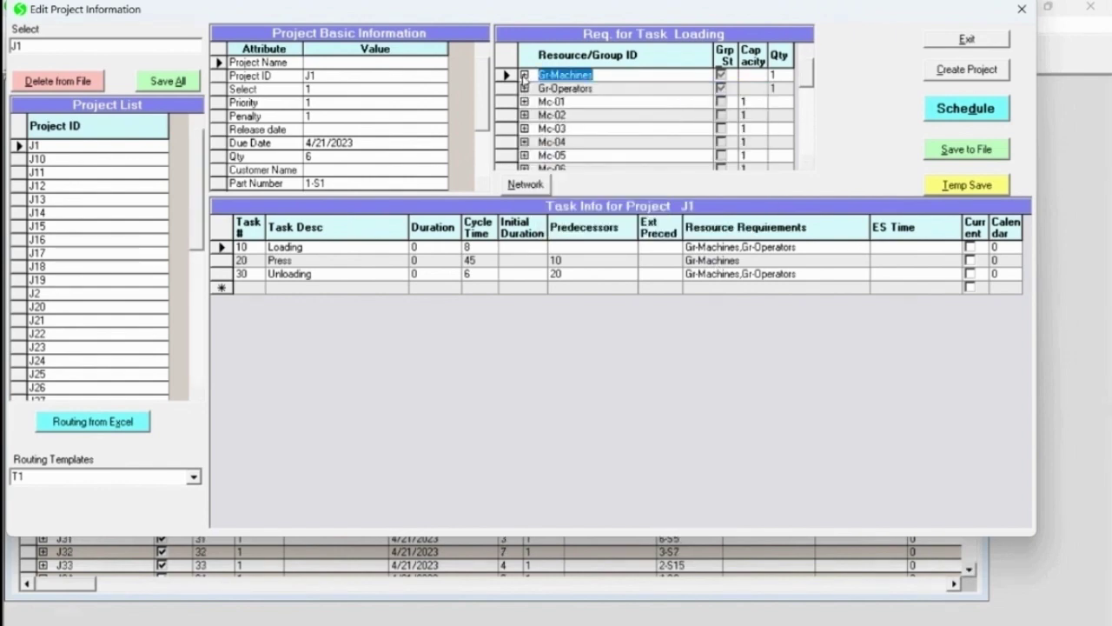
pyautogui.click(524, 89)
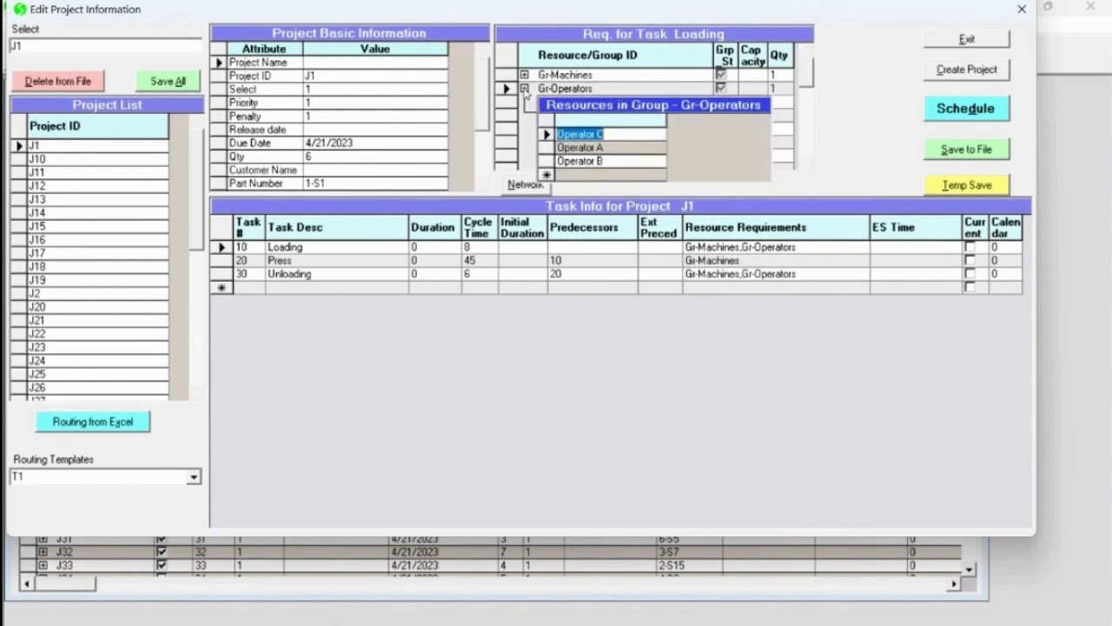
pyautogui.click(525, 89)
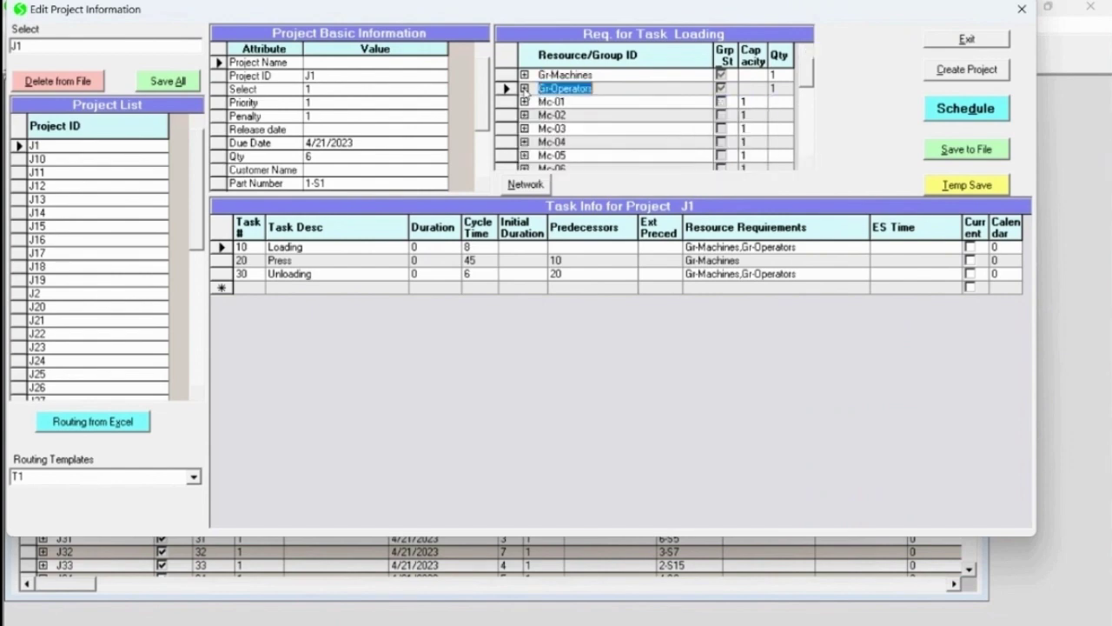
pyautogui.click(959, 42)
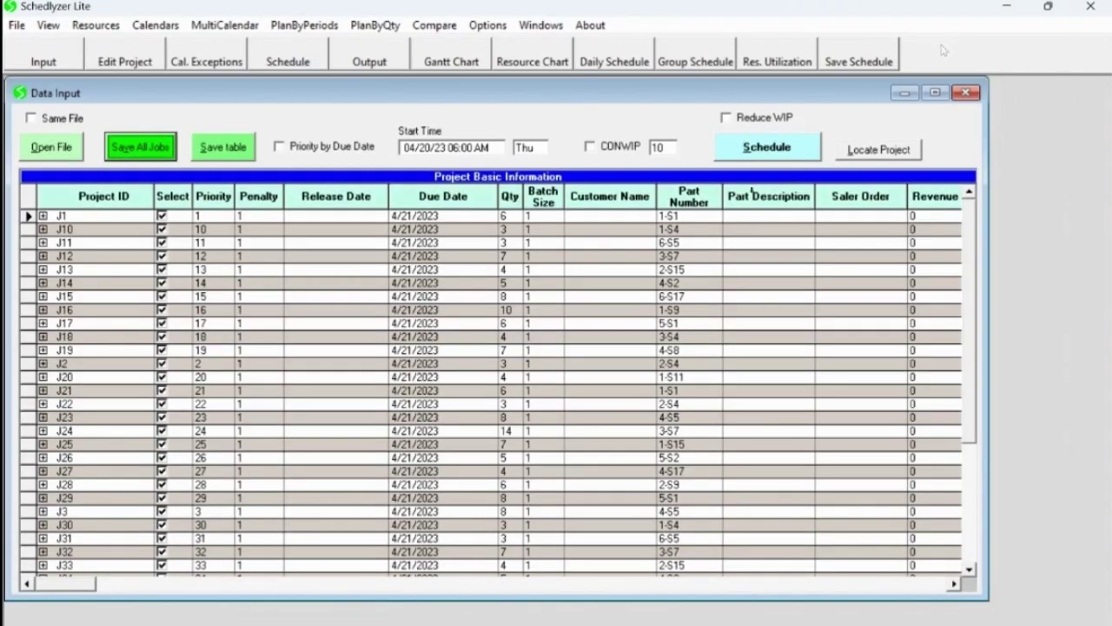
# Step: Schedule all selected projects, check the schedule's end time in the project summary, and bring up the resource summary
pyautogui.click(752, 153)
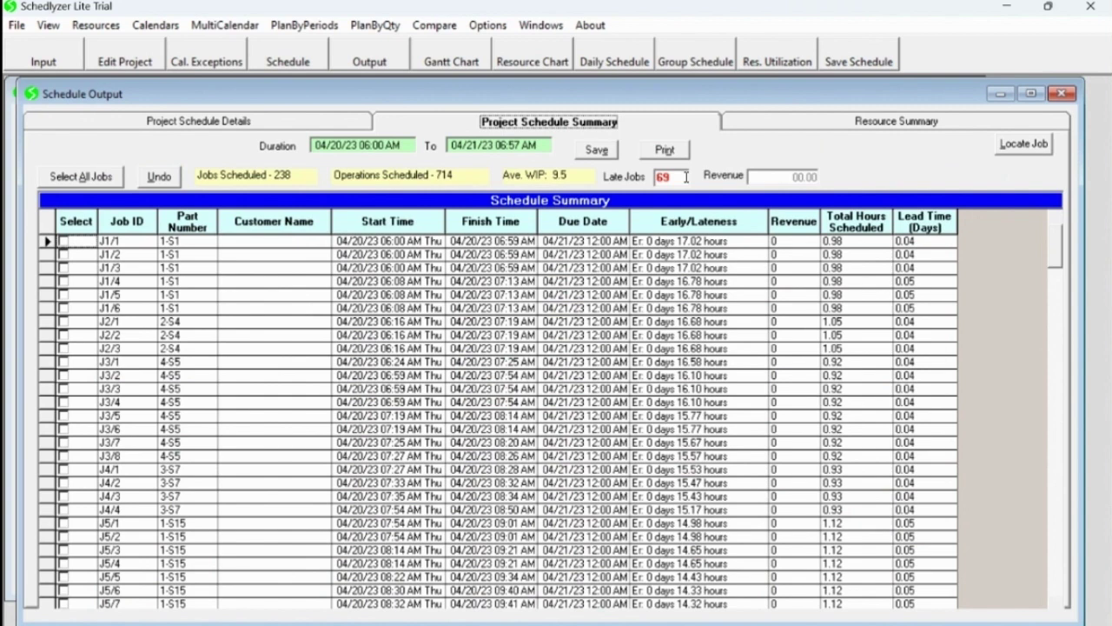
pyautogui.moveTo(497, 146); pyautogui.dragTo(541, 147)
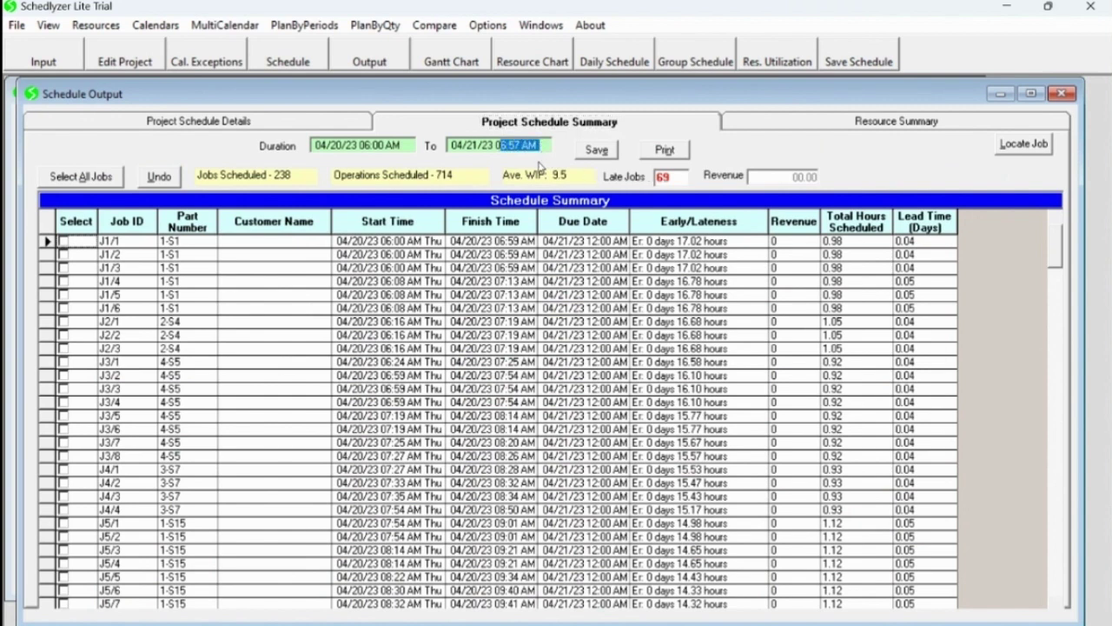
pyautogui.click(545, 146)
pyautogui.click(775, 122)
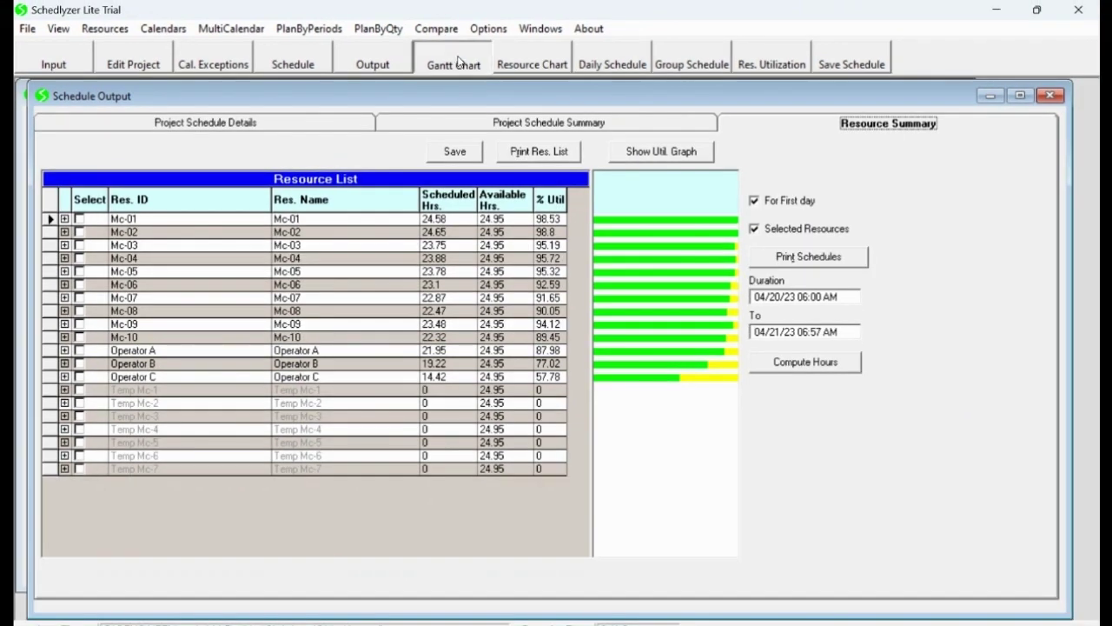
# Step: Expand job J2/2 in the Gantt chart and review Operator A's schedule from the resource chart before returning to the schedule output
pyautogui.click(456, 64)
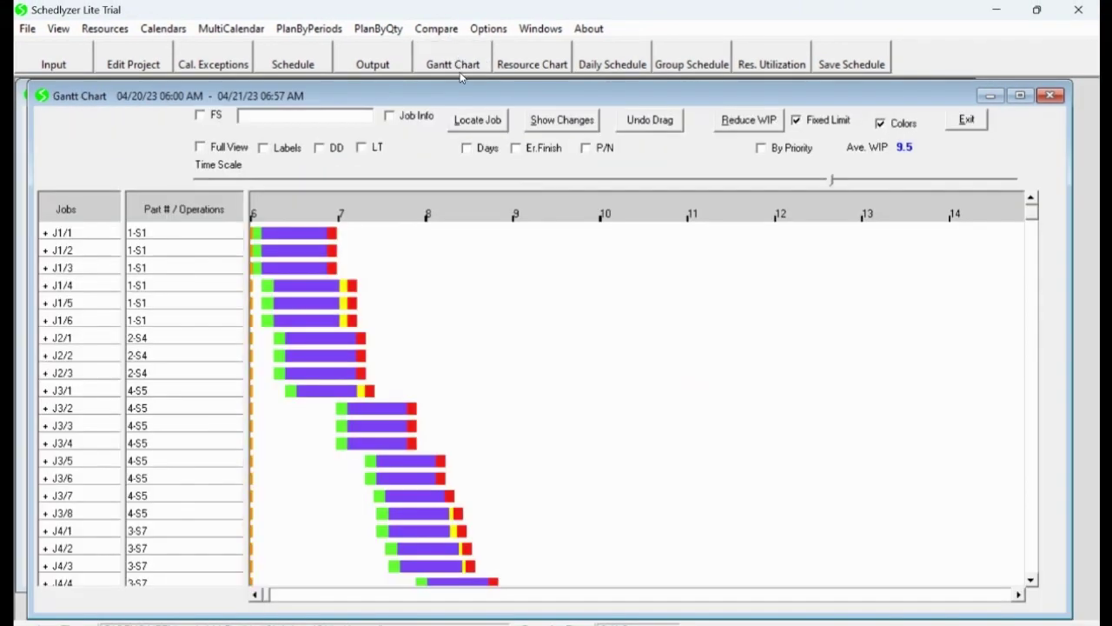
pyautogui.click(49, 362)
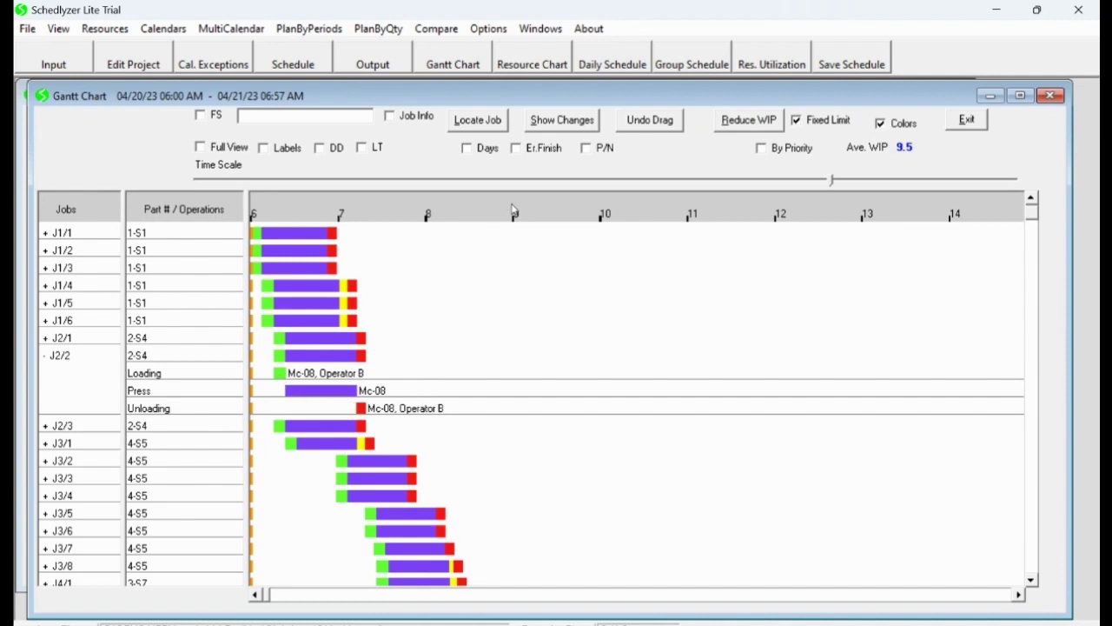
pyautogui.click(523, 62)
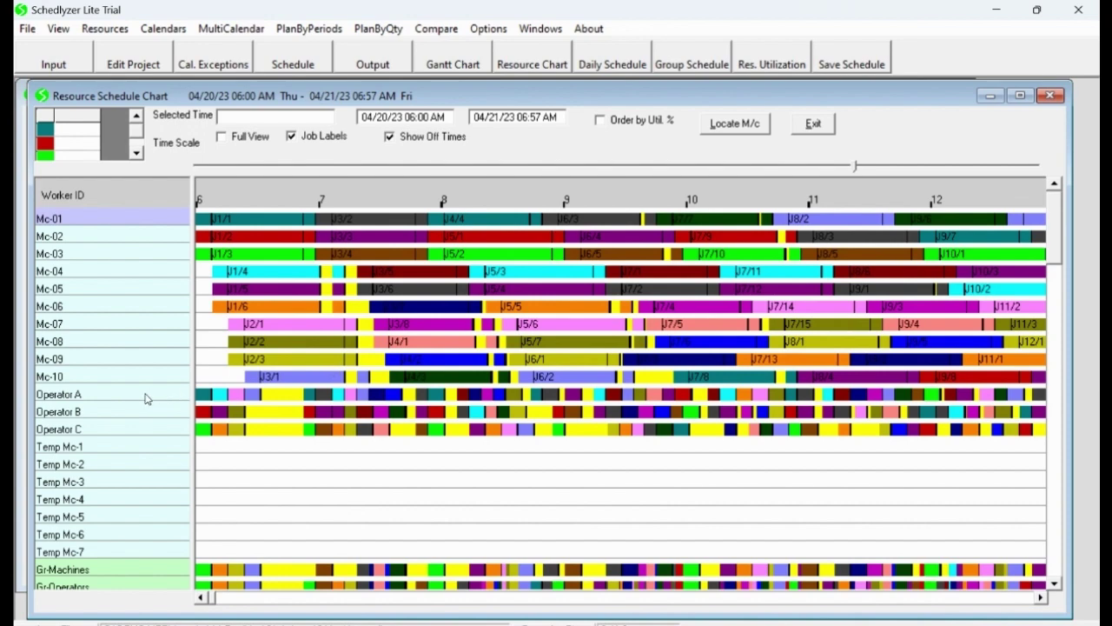
pyautogui.doubleClick(65, 400)
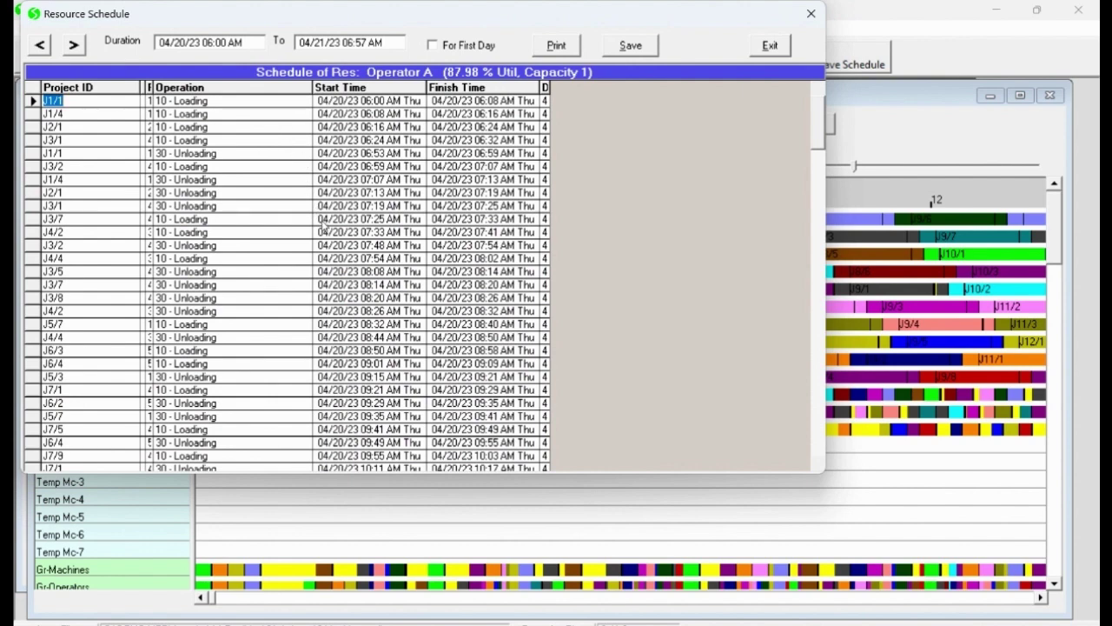
pyautogui.click(771, 47)
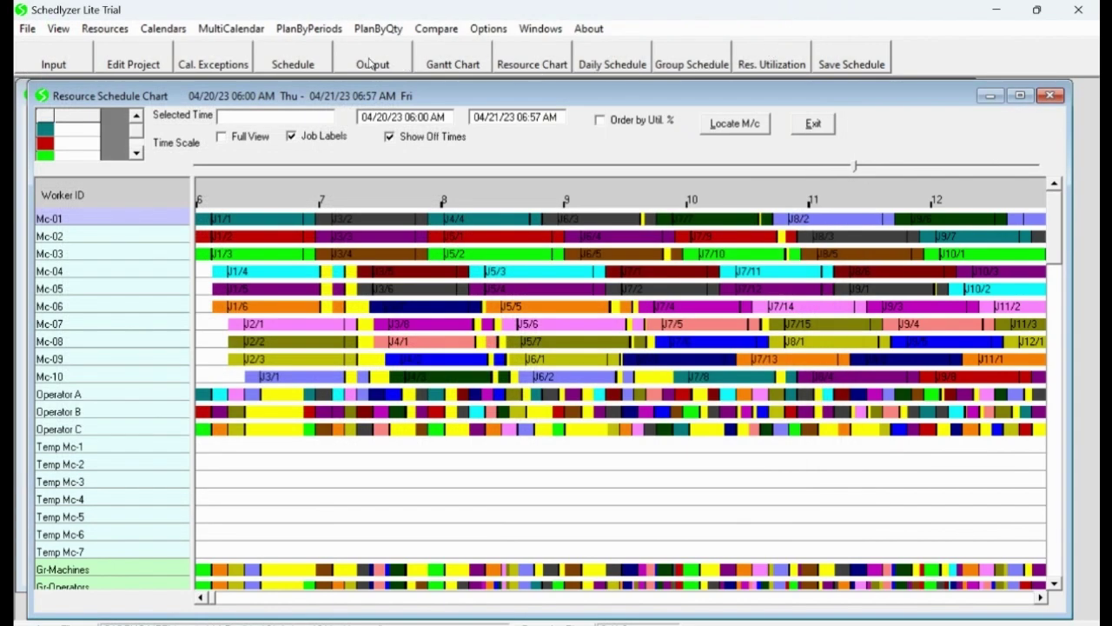
pyautogui.click(370, 63)
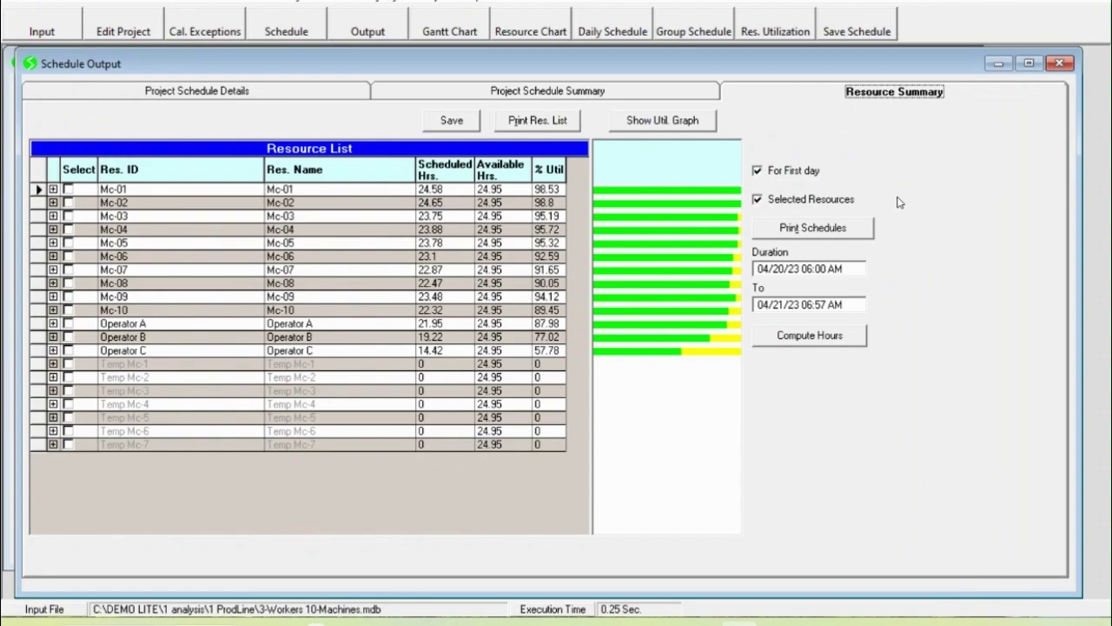
# Step: Set the preference of Temp Mc-1 to 1 in the resource-group mapping for Gr-Machines
pyautogui.click(96, 4)
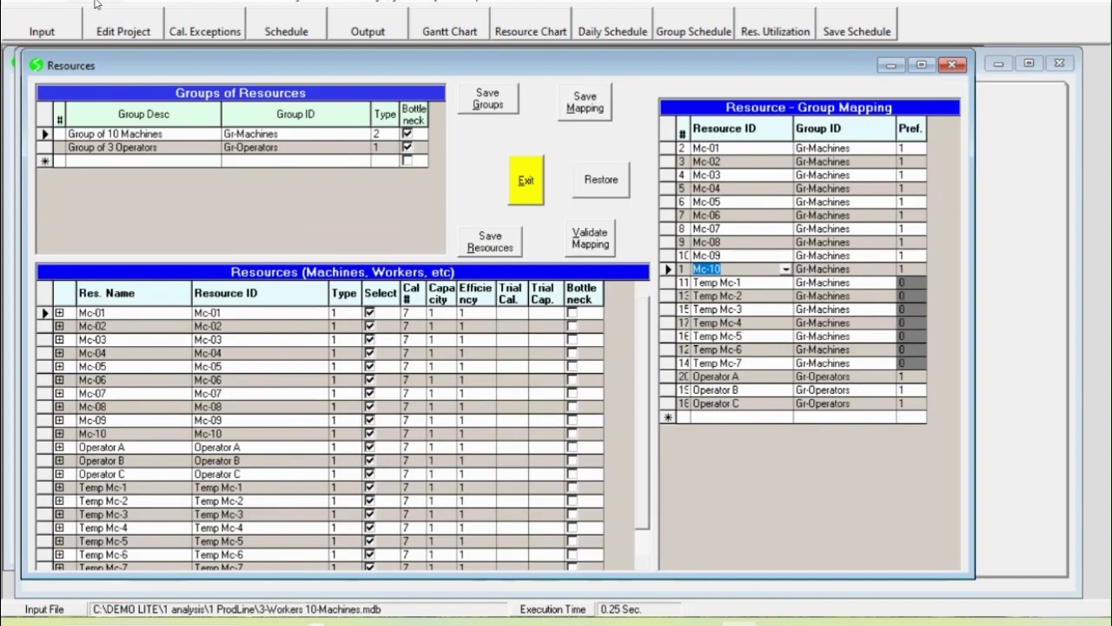
pyautogui.click(910, 284)
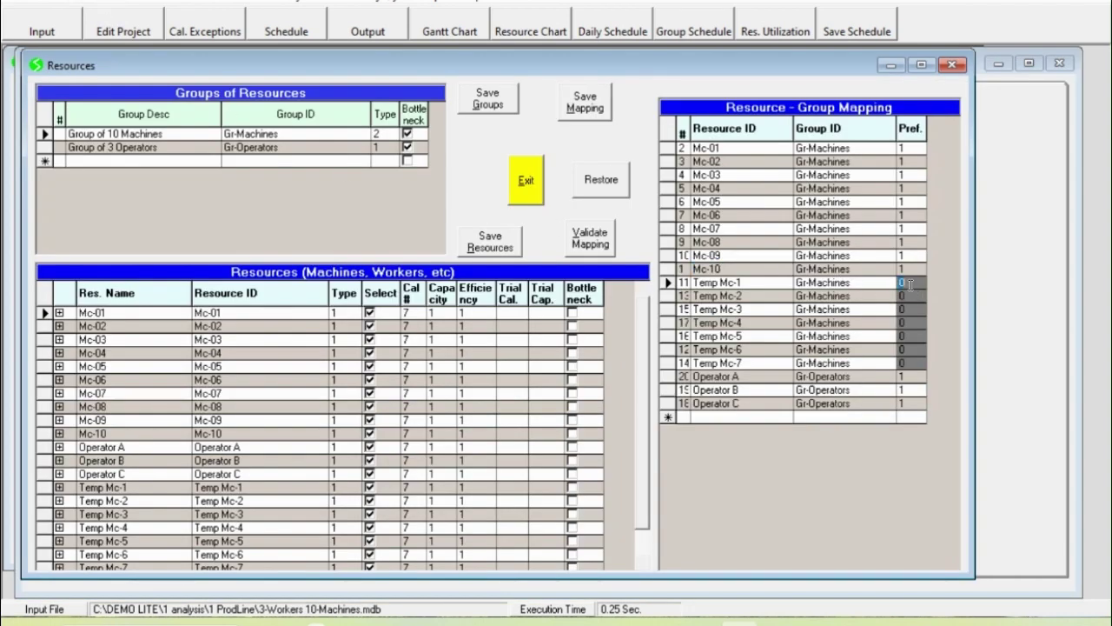
pyautogui.click(852, 311)
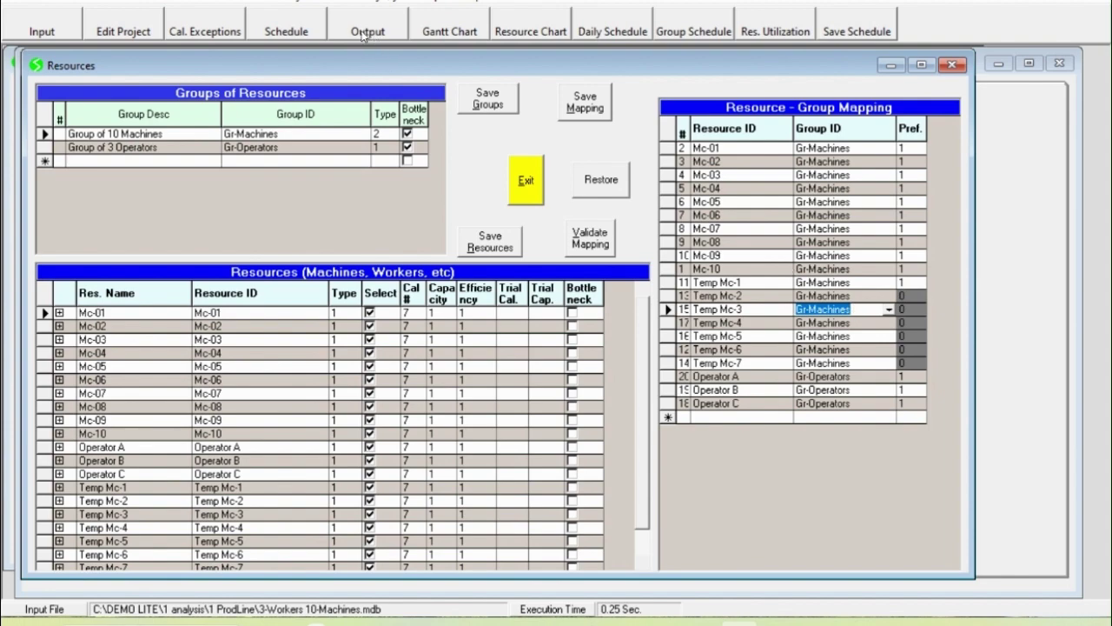
# Step: Reschedule the jobs with Temp Mc-1 included and check the resource utilization and schedule end time
pyautogui.click(304, 32)
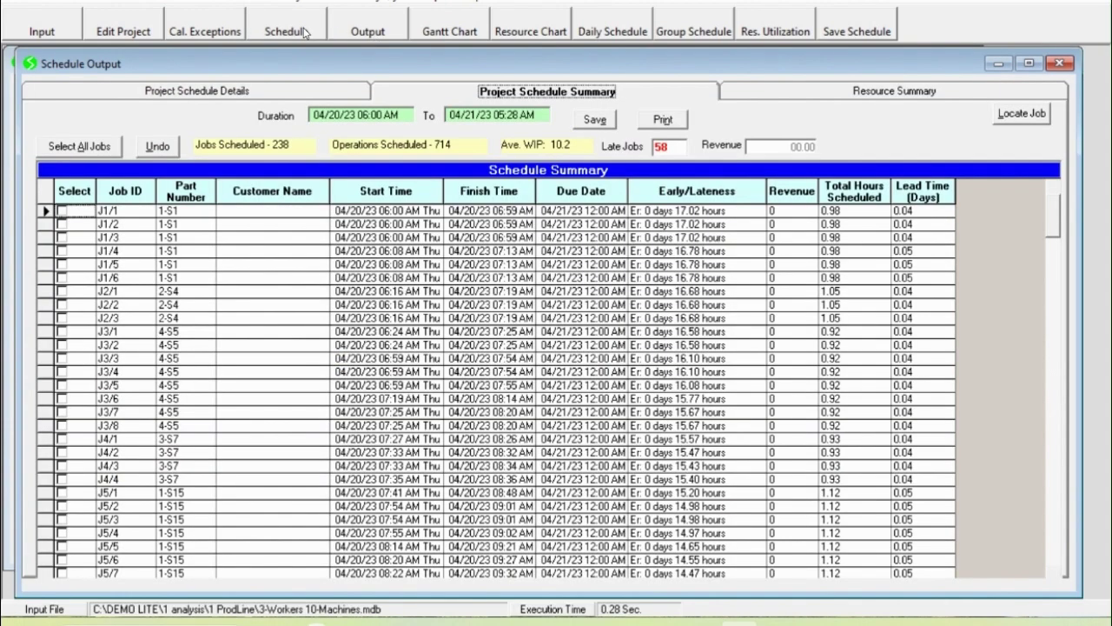
pyautogui.click(783, 94)
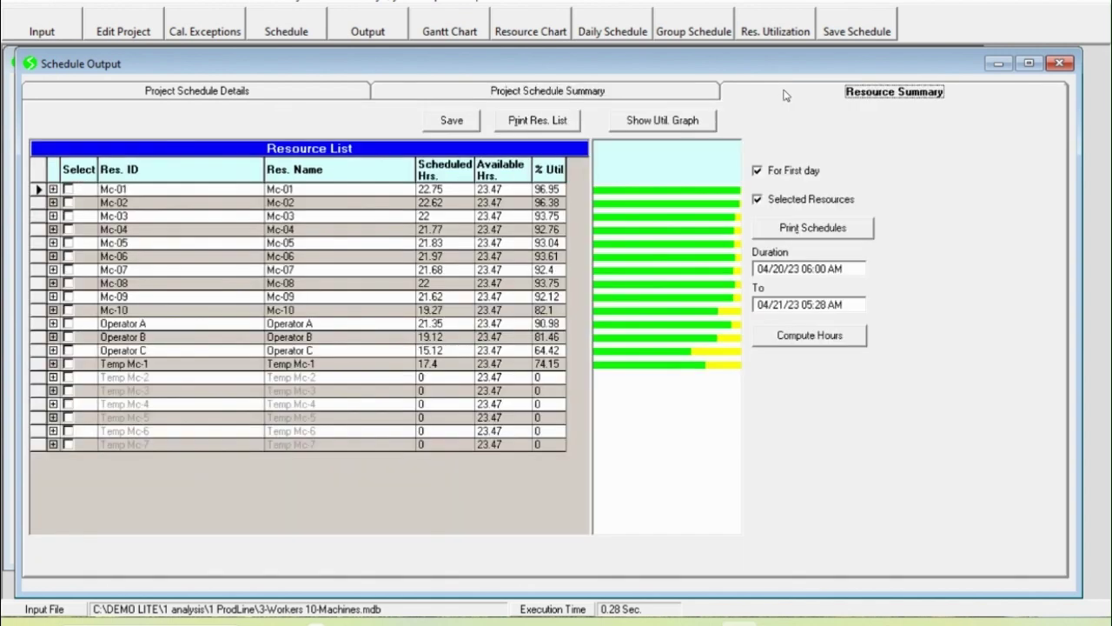
pyautogui.moveTo(806, 305); pyautogui.dragTo(846, 305)
pyautogui.click(846, 304)
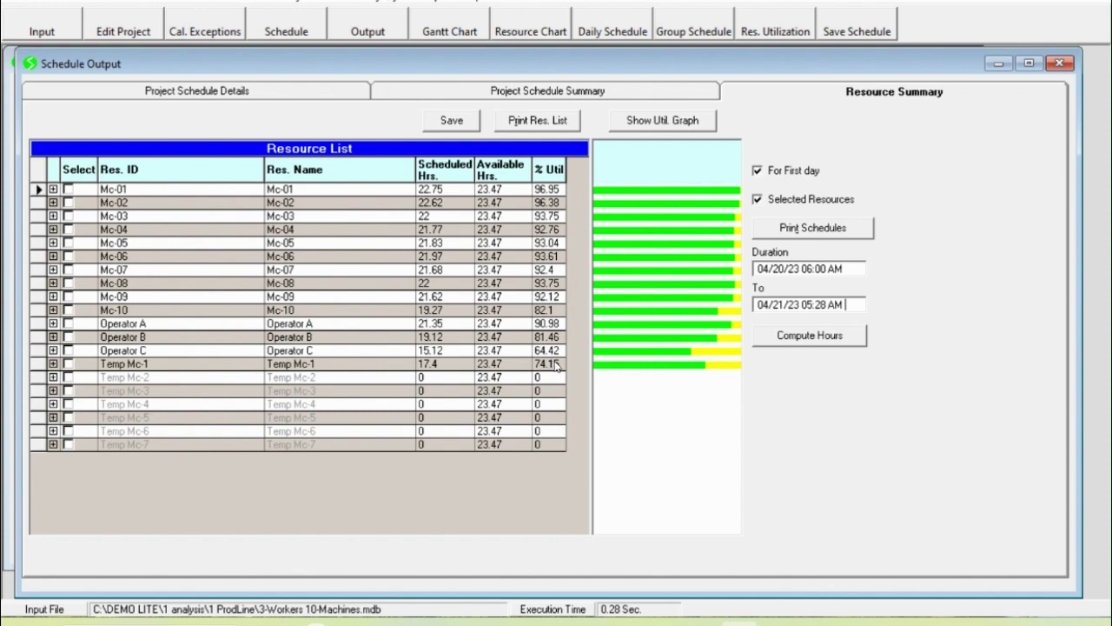
# Step: Set the preference of Temp Mc-2 to 1 in the resource-group mapping for Gr-Machines
pyautogui.click(104, 5)
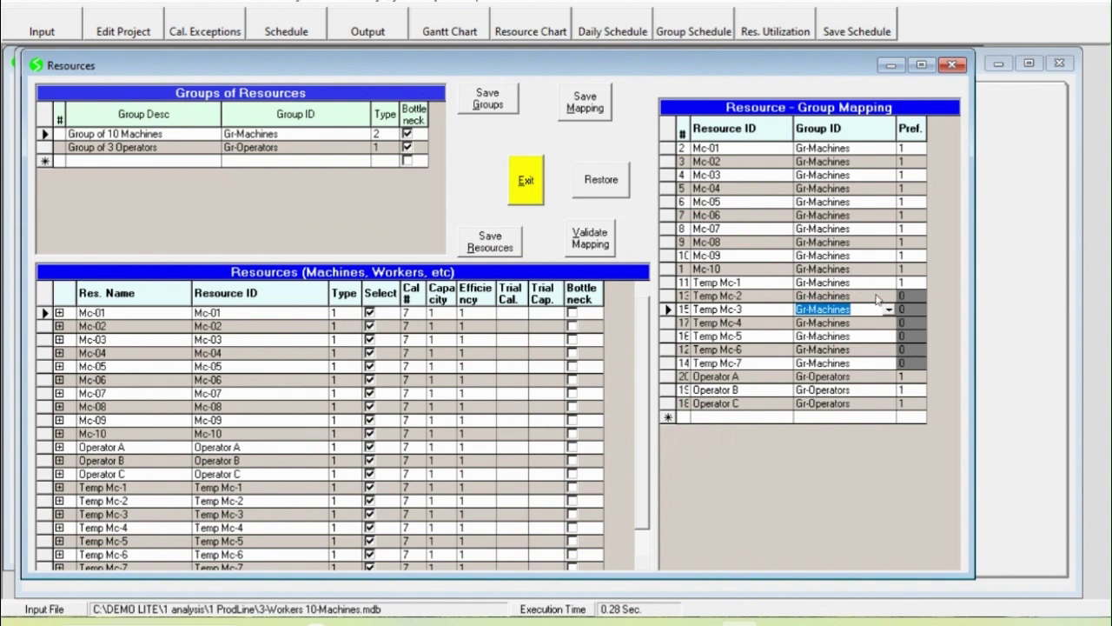
pyautogui.click(906, 296)
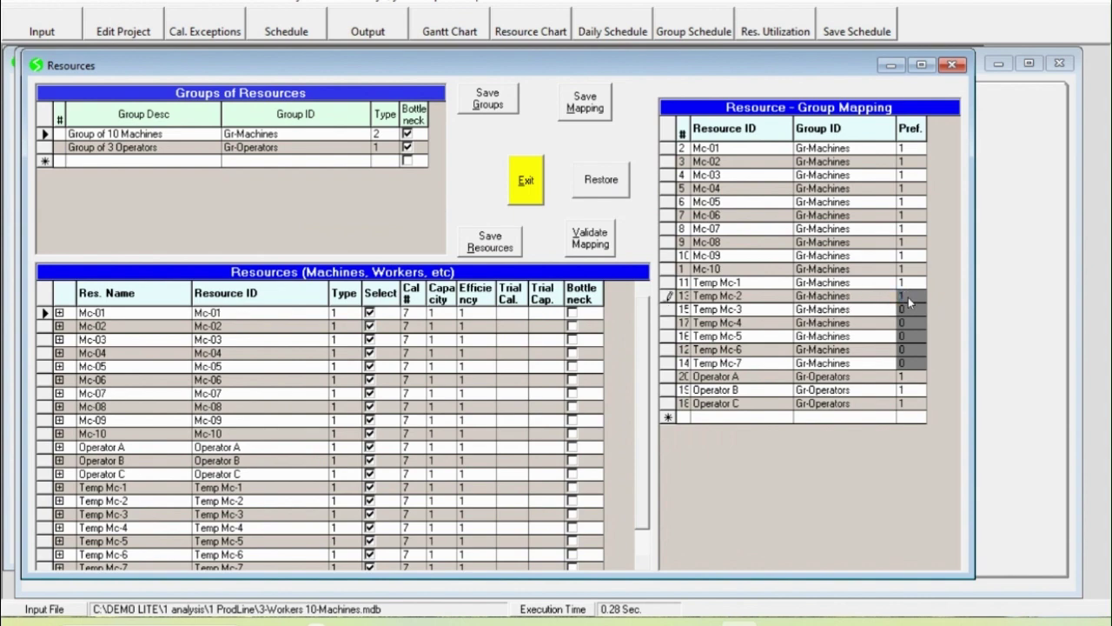
pyautogui.press('Return')
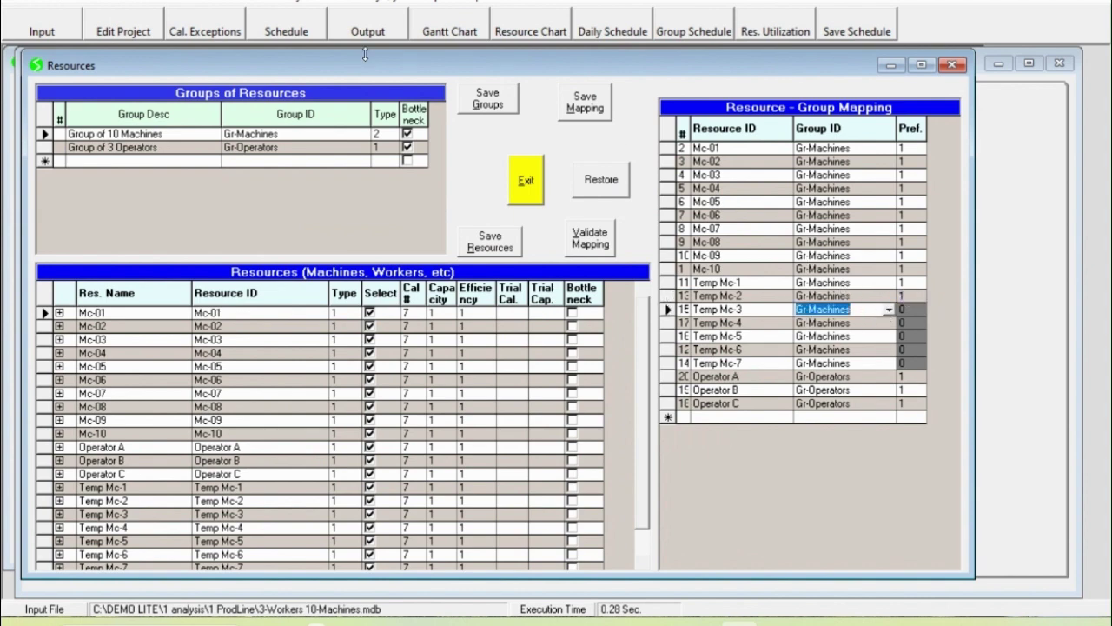
# Step: Reschedule the jobs with Temp Mc-2 also included, and review the resource summary and the detailed project schedule
pyautogui.click(299, 35)
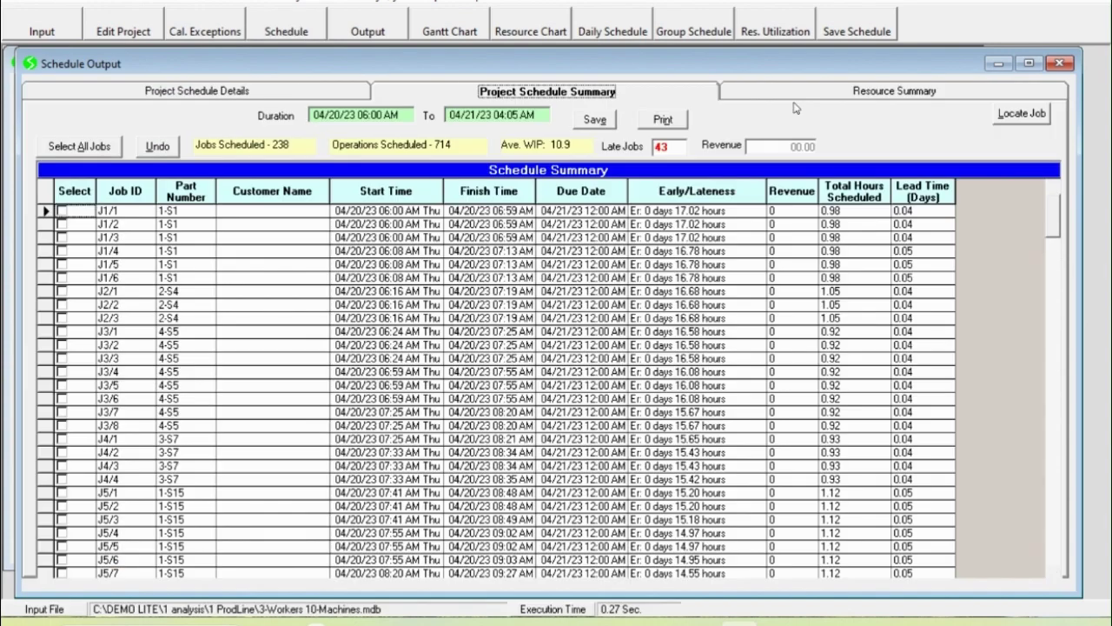
pyautogui.click(804, 93)
pyautogui.moveTo(805, 307); pyautogui.dragTo(853, 305)
pyautogui.click(855, 304)
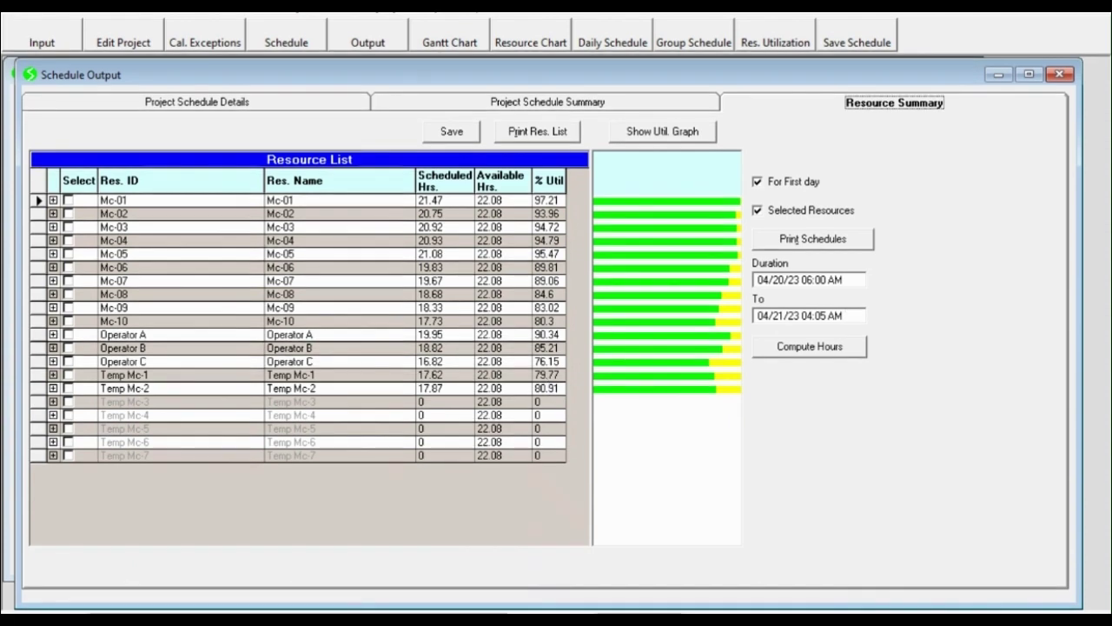
pyautogui.click(936, 87)
pyautogui.click(313, 106)
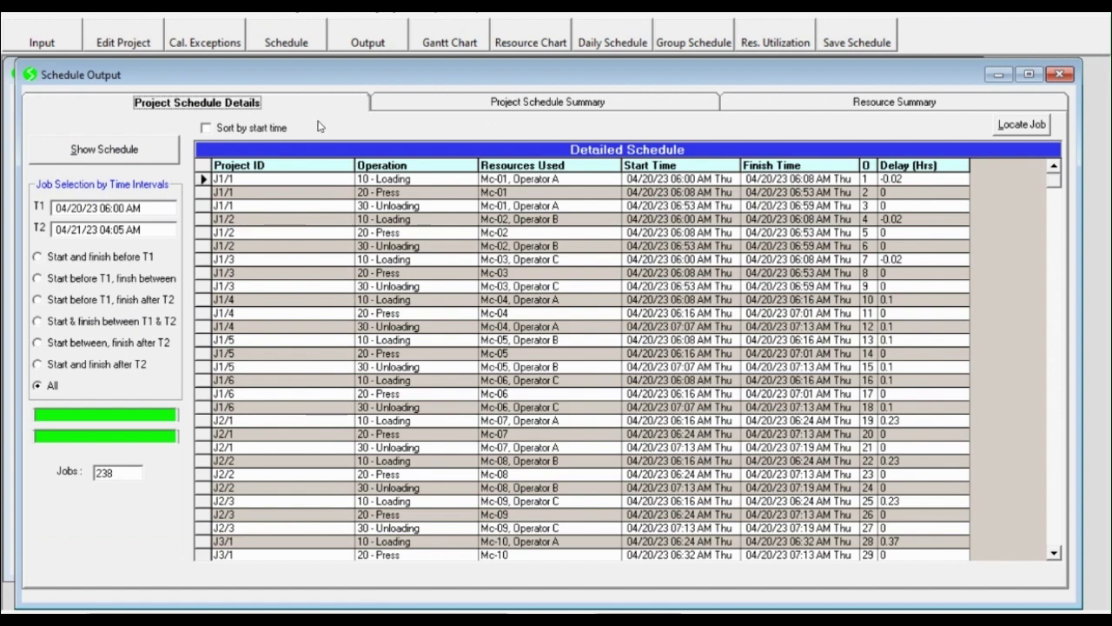